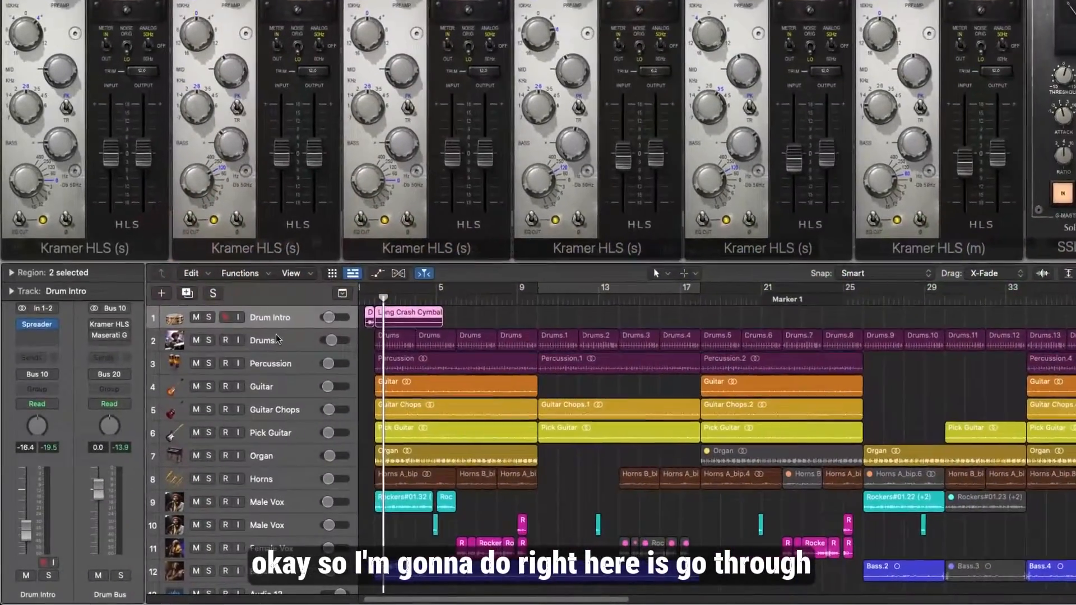
Go through the session's tracks one by one down the list, starting from Drum Intro, to review what each contains
key("Down")
key("Down")
key("Down")
key("Down")
key("Down")
key("Down")
key("Down")
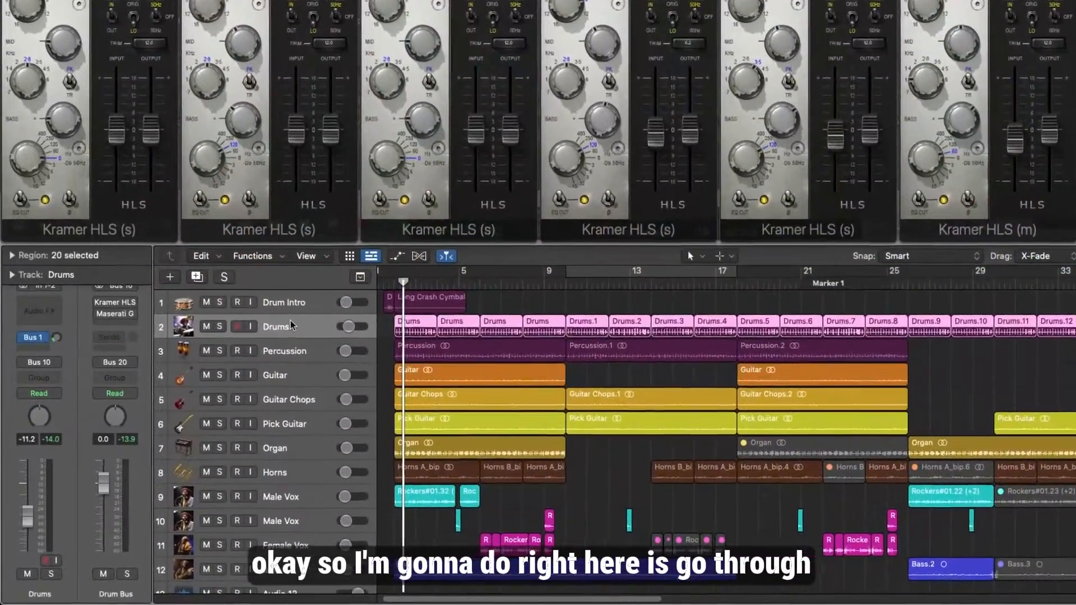
key("Down")
key("Down")
key("Down")
key("Down")
key("Down")
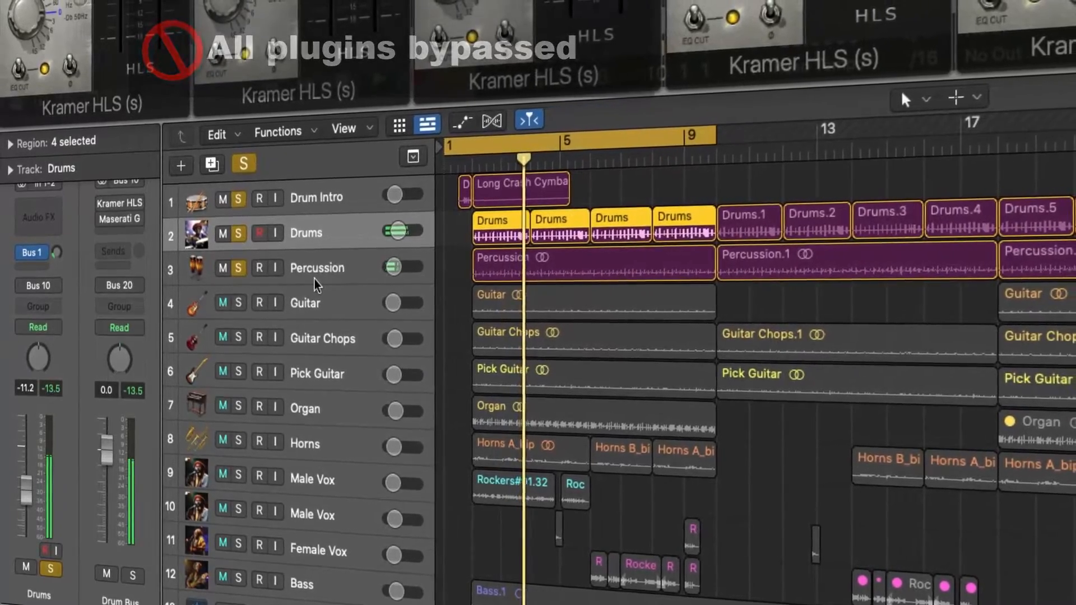
Audition the guitar, organ, horns and vocal tracks by soloing them progressively, and play the full mix from the start
left_click(341, 308)
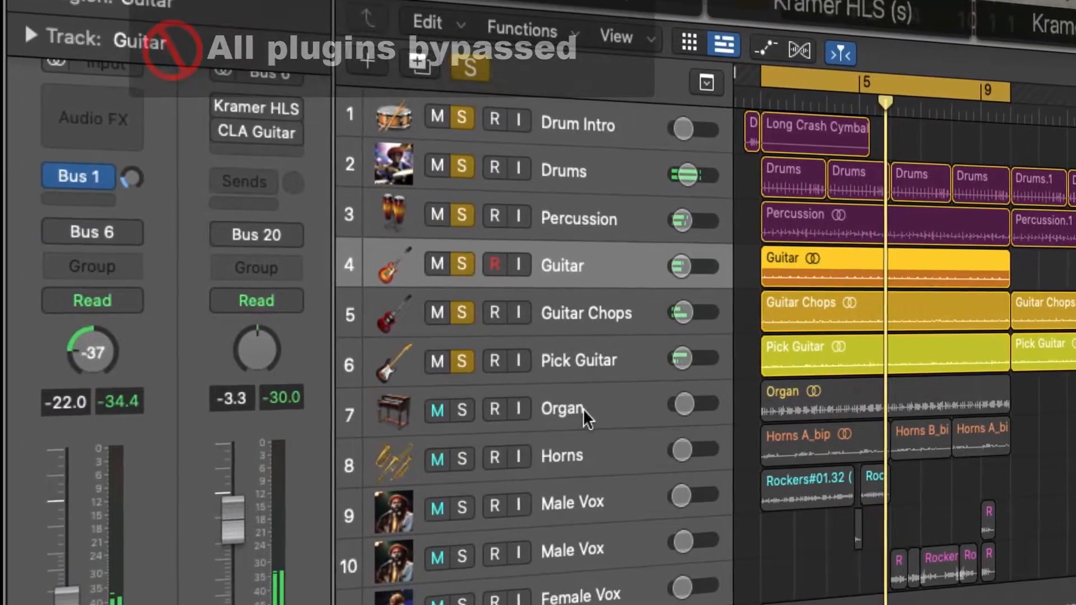
left_click(583, 408)
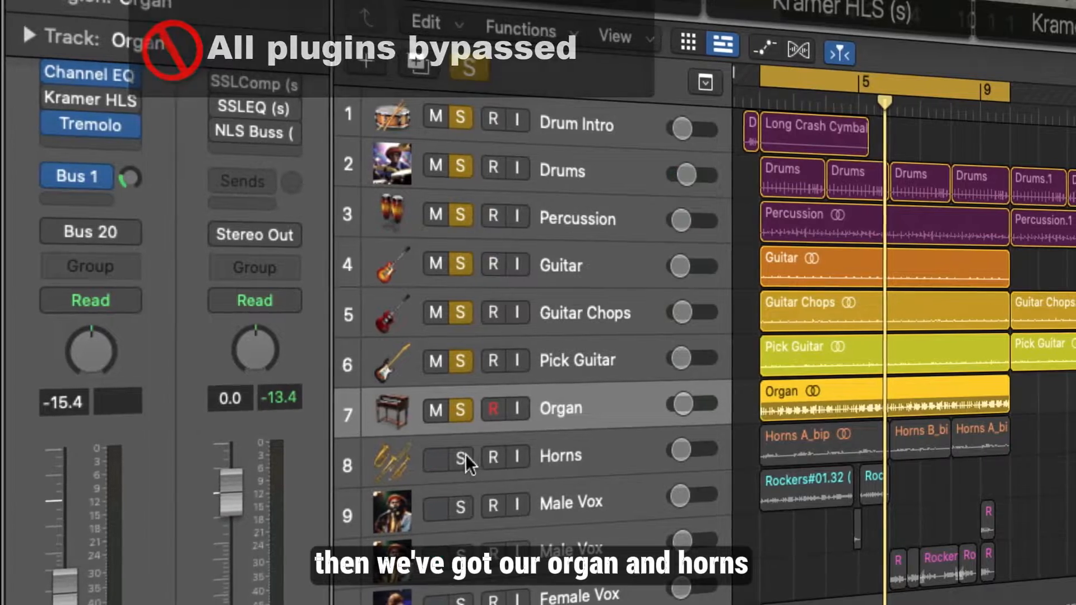
left_click(462, 458)
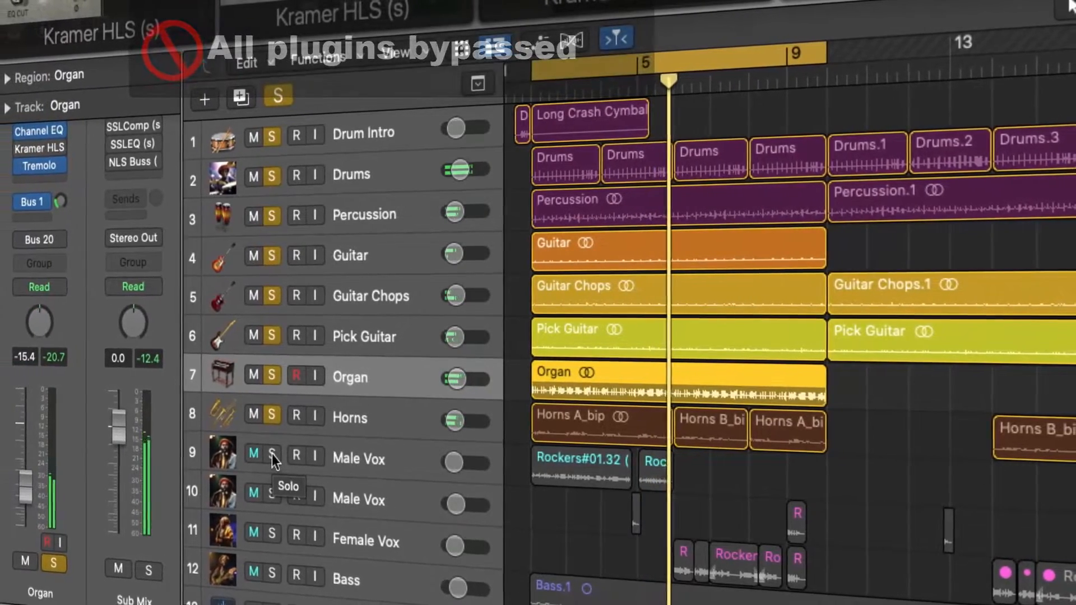
left_click_drag(270, 455, 277, 524)
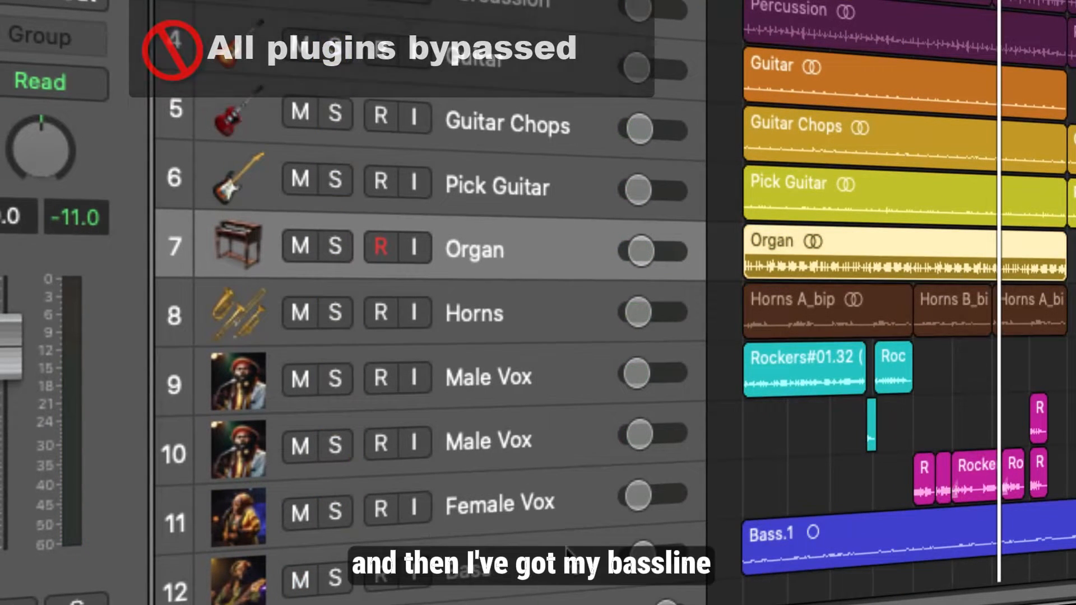
key("Return")
key("space")
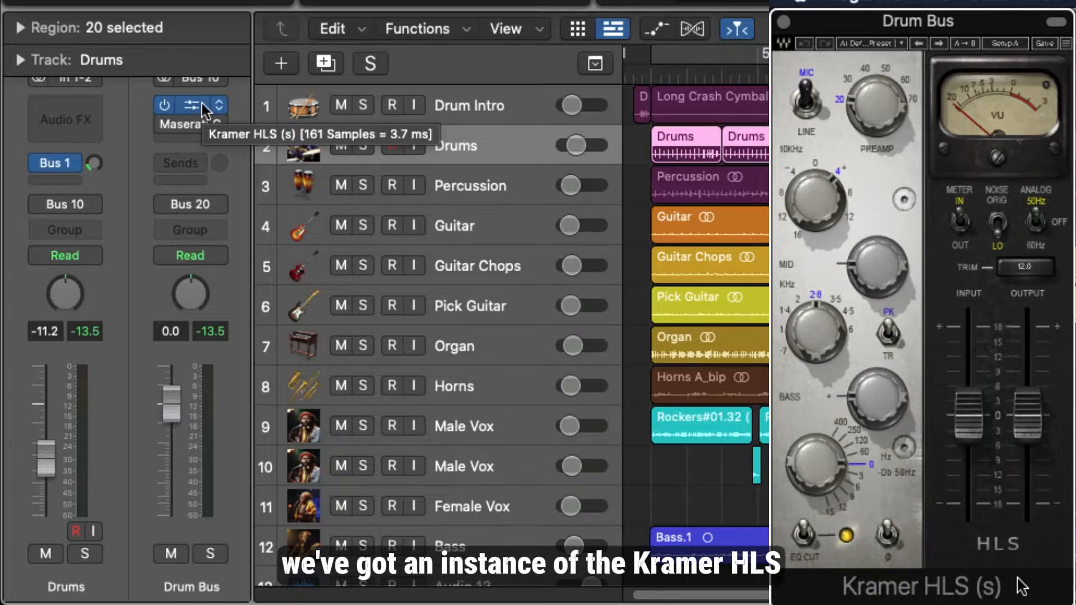
Examine the Kramer HLS on the Guitars bus across the guitar tracks, and toggle the Kramer HLS on the Organ channel
left_click(715, 59)
left_click(442, 239)
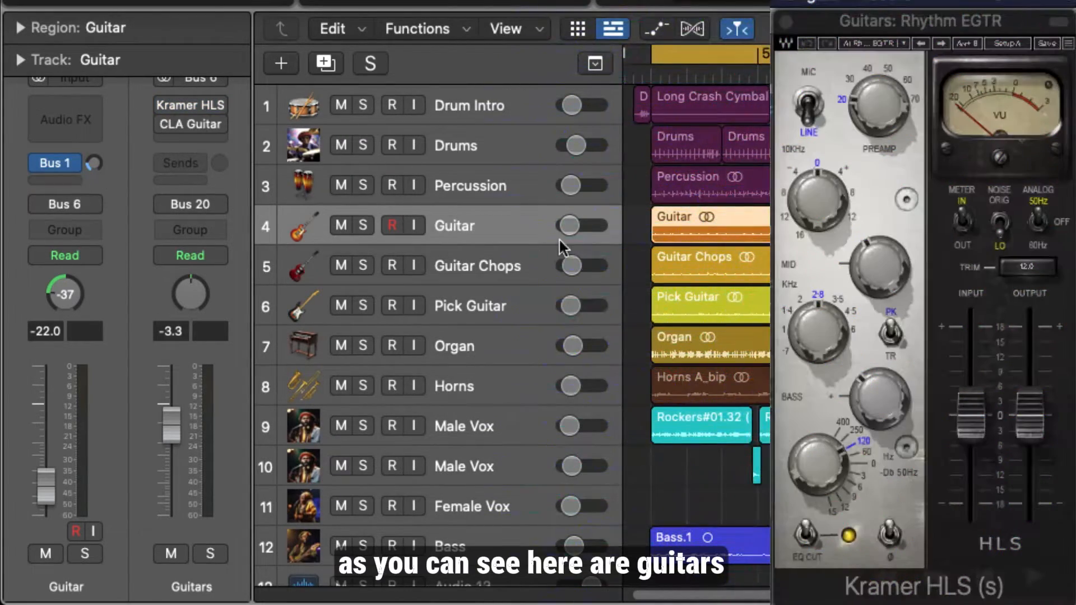
left_click(495, 265)
key("Down")
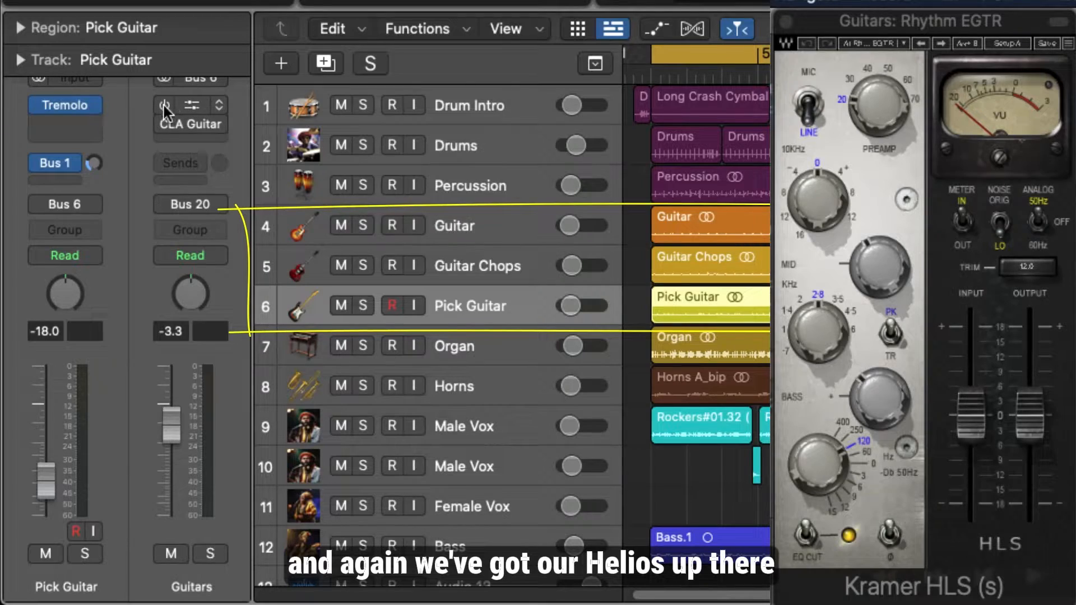
left_click(548, 362)
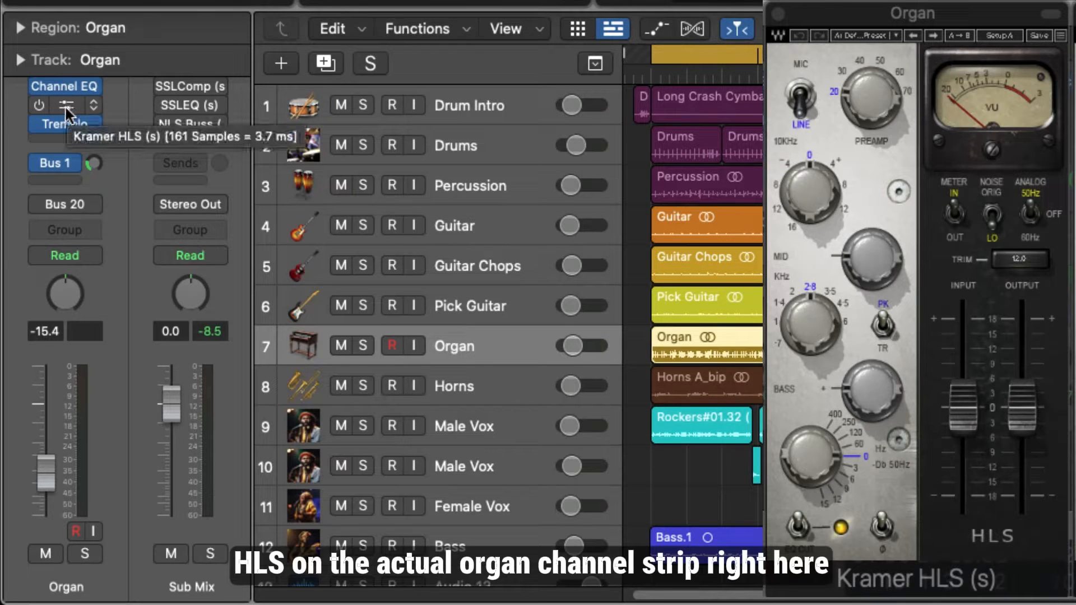
left_click(39, 106)
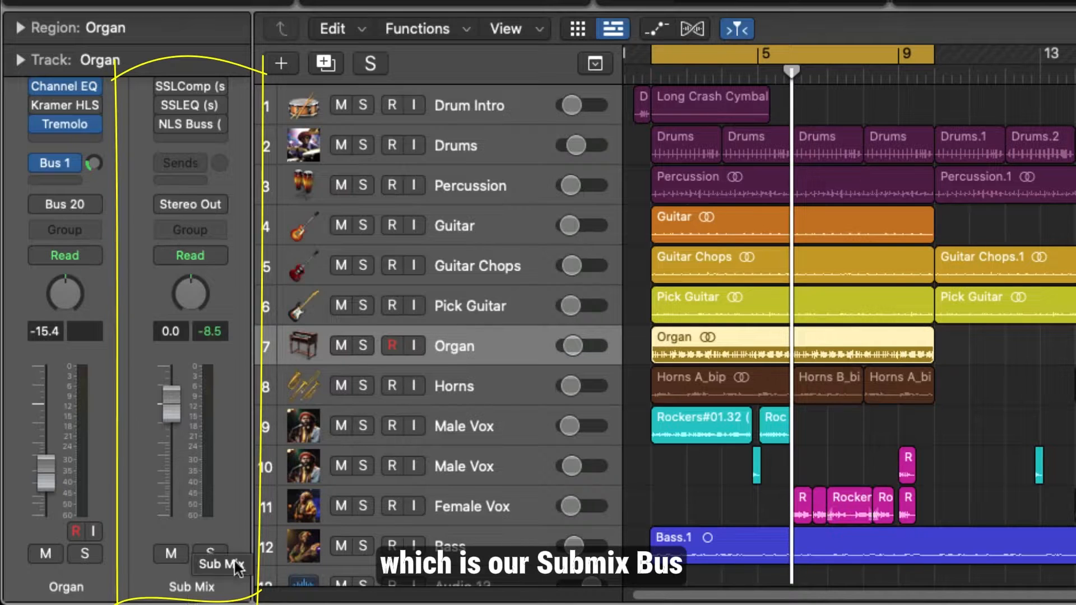
Check the bus routing of the Guitar and Drums tracks, and turn on the Kramer HLS on the Vocal bus
left_click(484, 223)
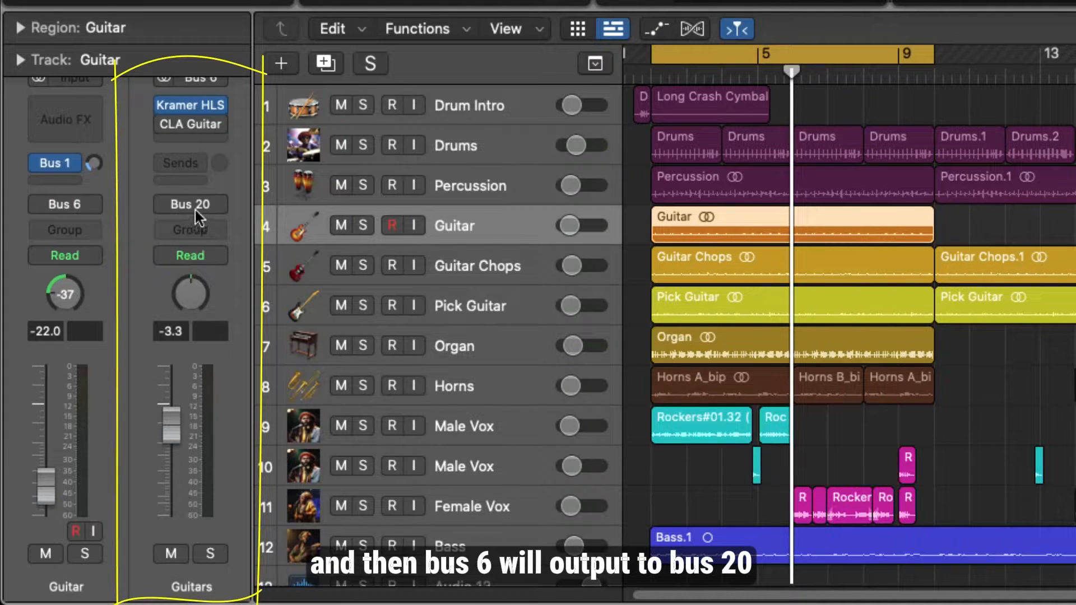
left_click(482, 153)
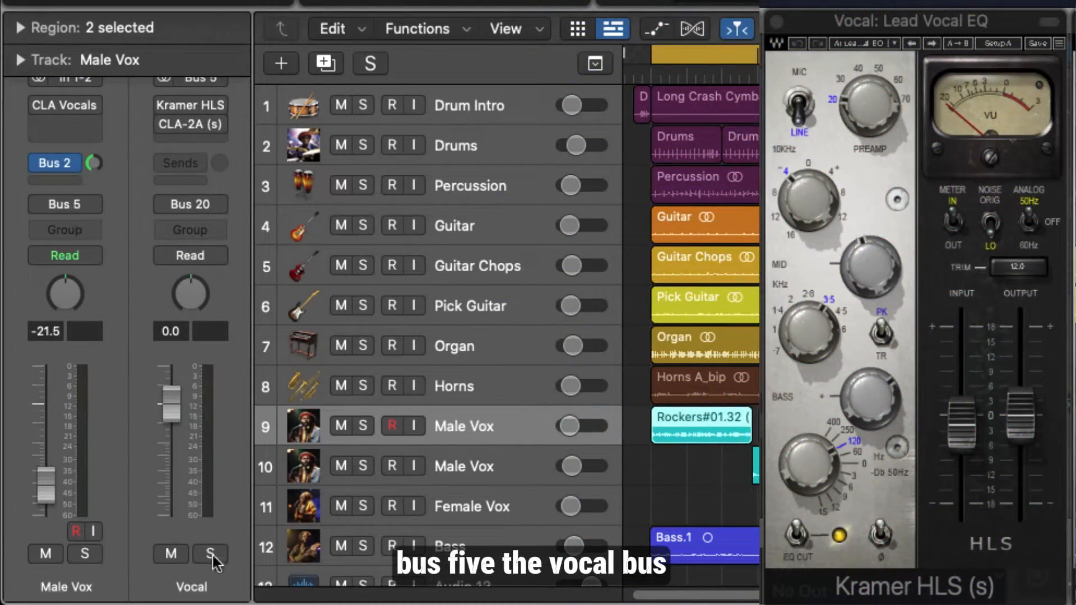
left_click(162, 107)
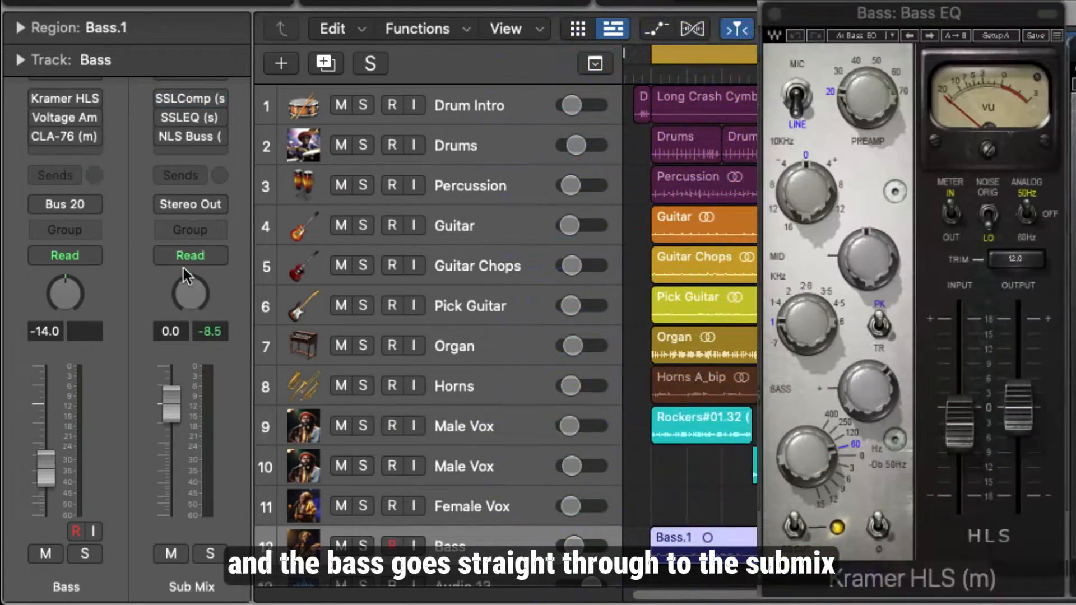
mouse_move(35, 100)
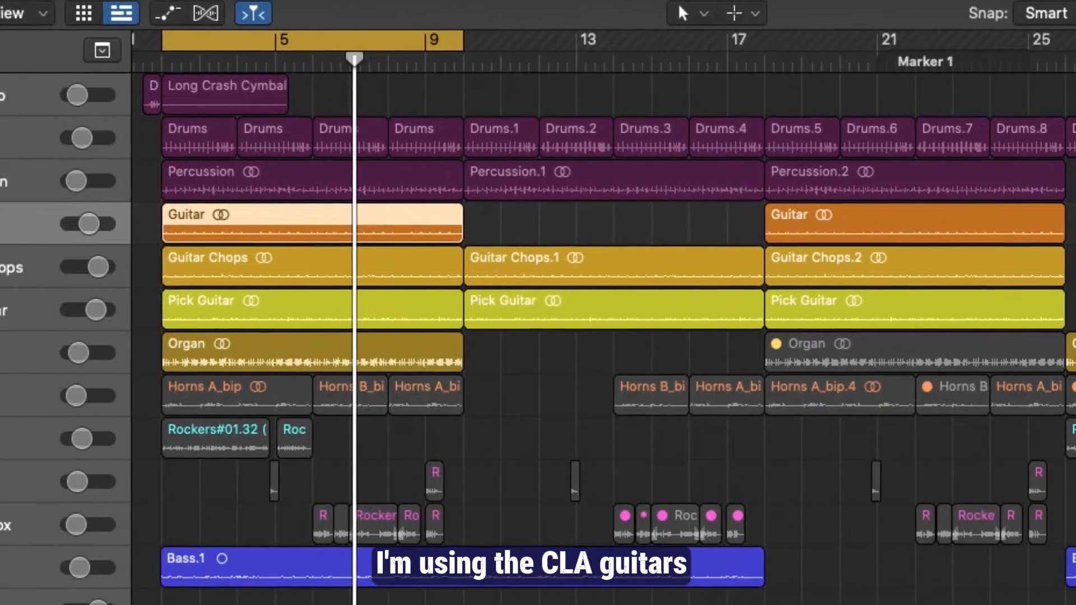
Turn on the Voltage Amps Bass and CLA-76 plug-ins on the Bass track
left_click(208, 75)
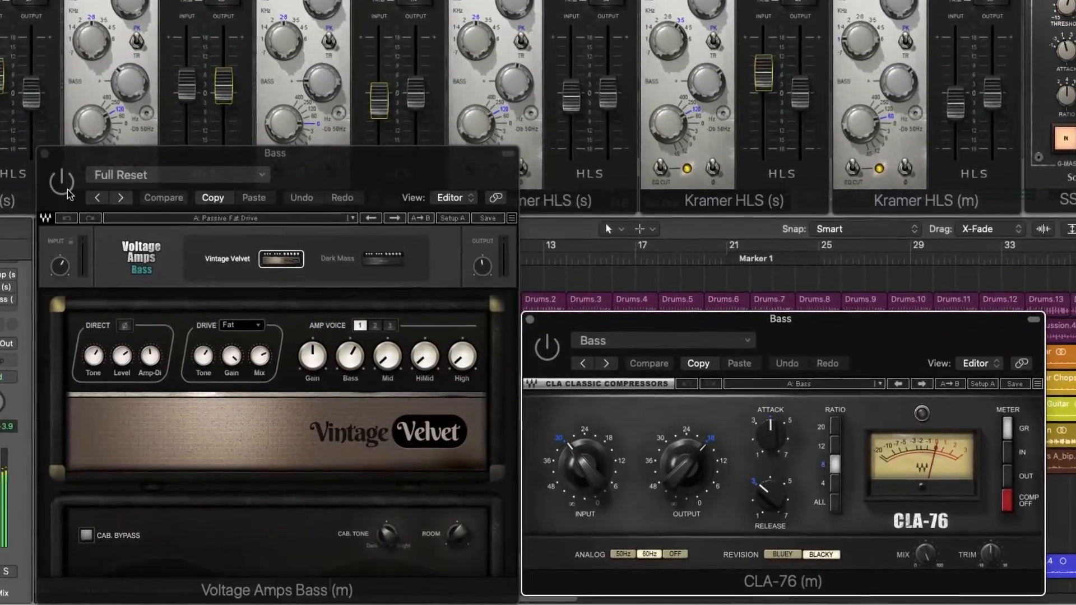
left_click(91, 212)
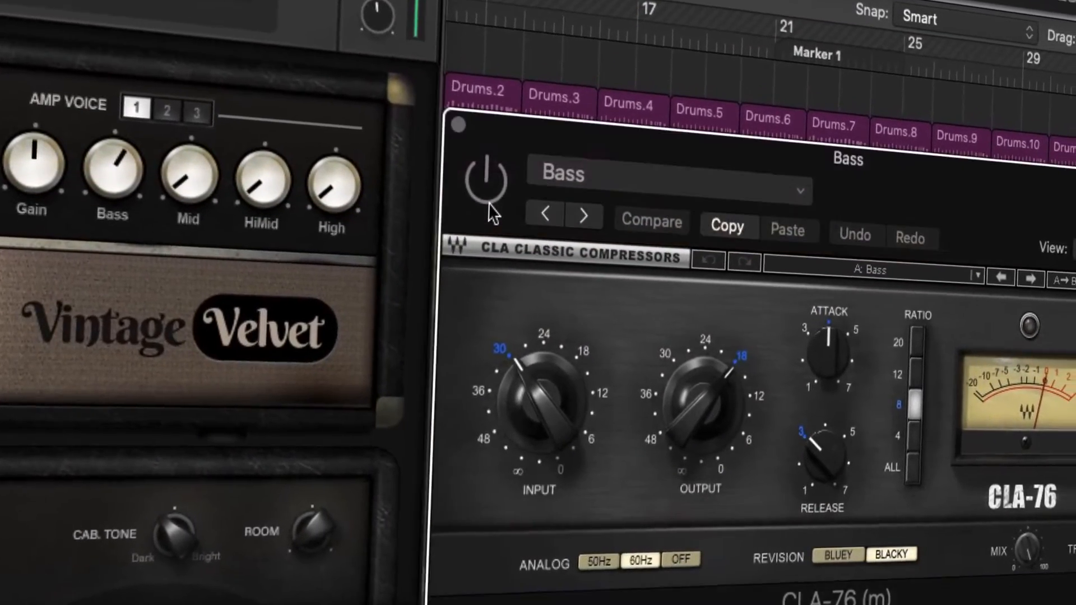
left_click(488, 205)
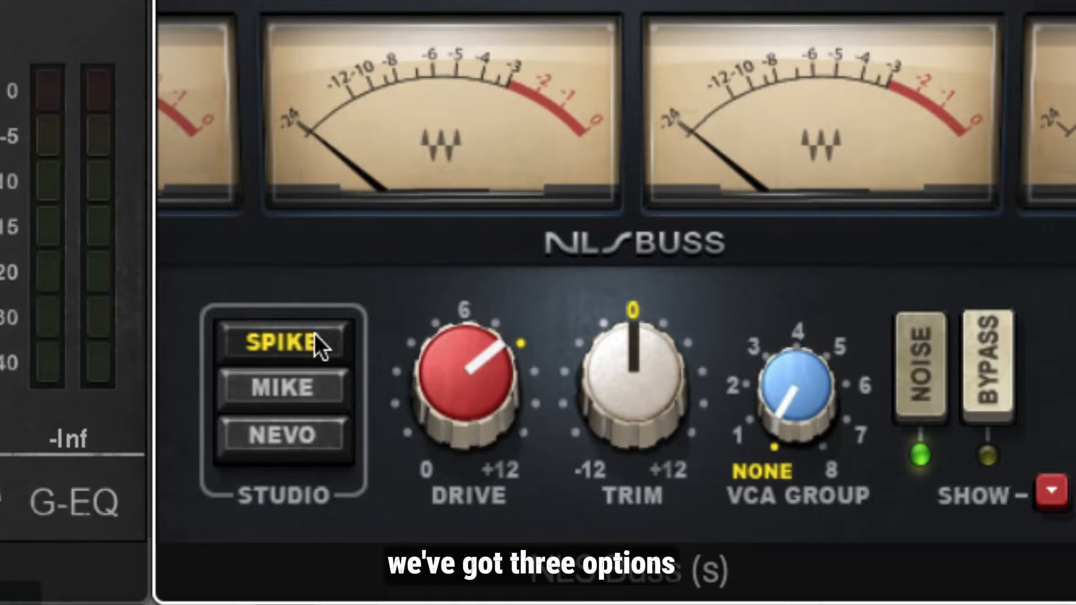
Compare the MIKE and NEVO console models in the Sub Mix's NLS Buss, and return to SPIKE
left_click(284, 389)
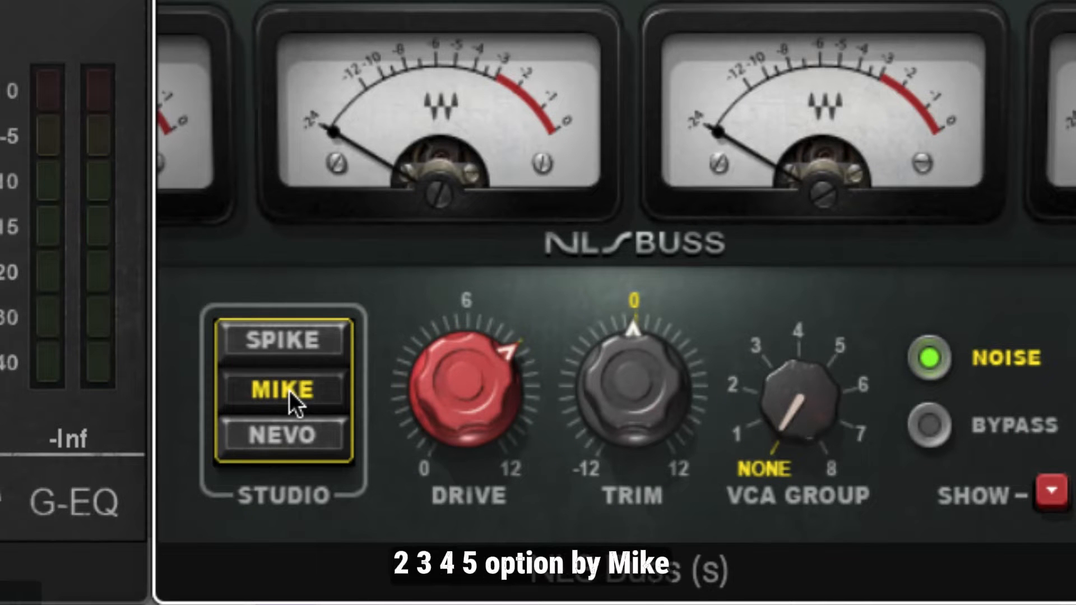
left_click(269, 436)
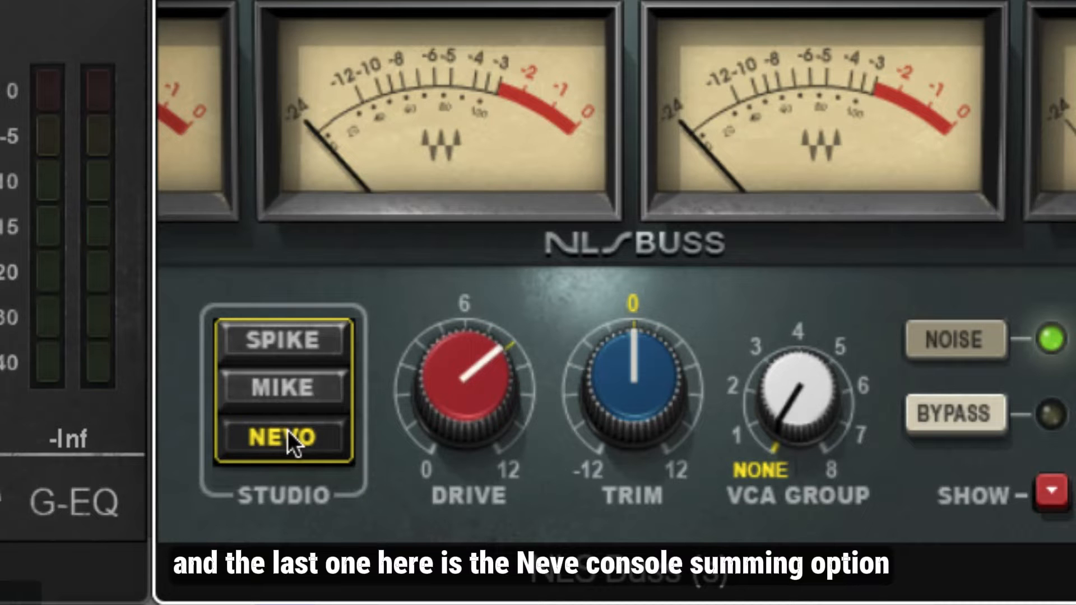
left_click(296, 340)
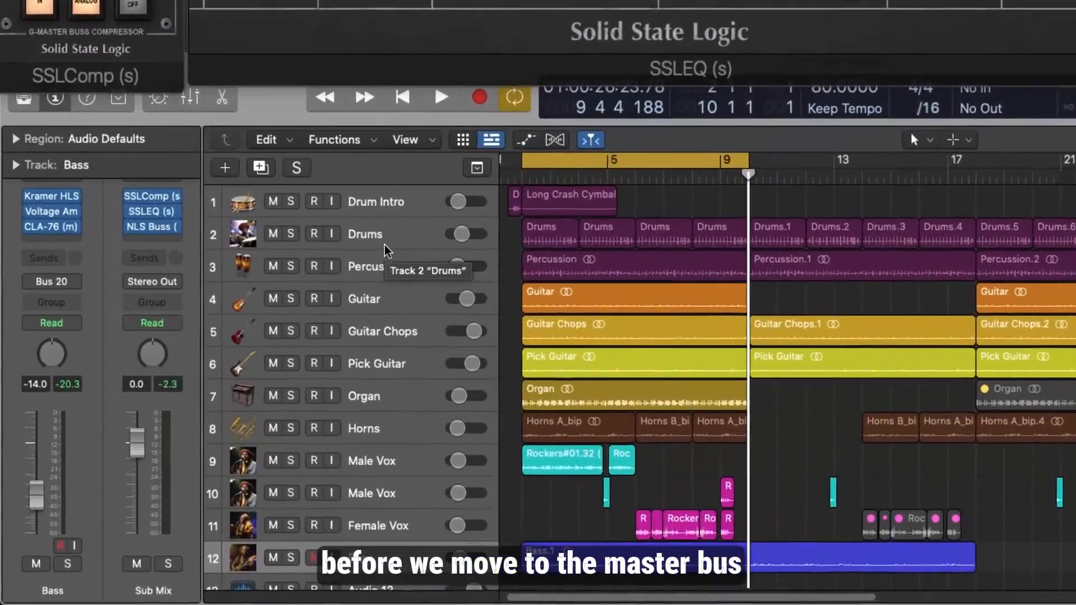
Examine the Drum Intro and Drums tracks' channel strips
left_click(381, 201)
left_click(383, 234)
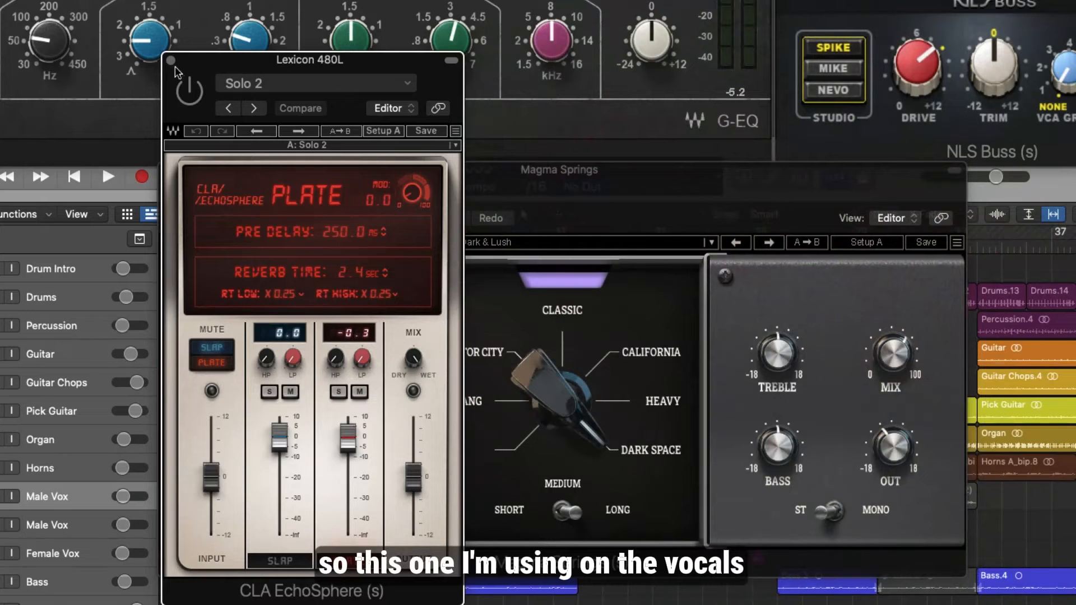
Close the CLA EchoSphere reverb window and open the H-Delay on the second Male Vox track
left_click(171, 60)
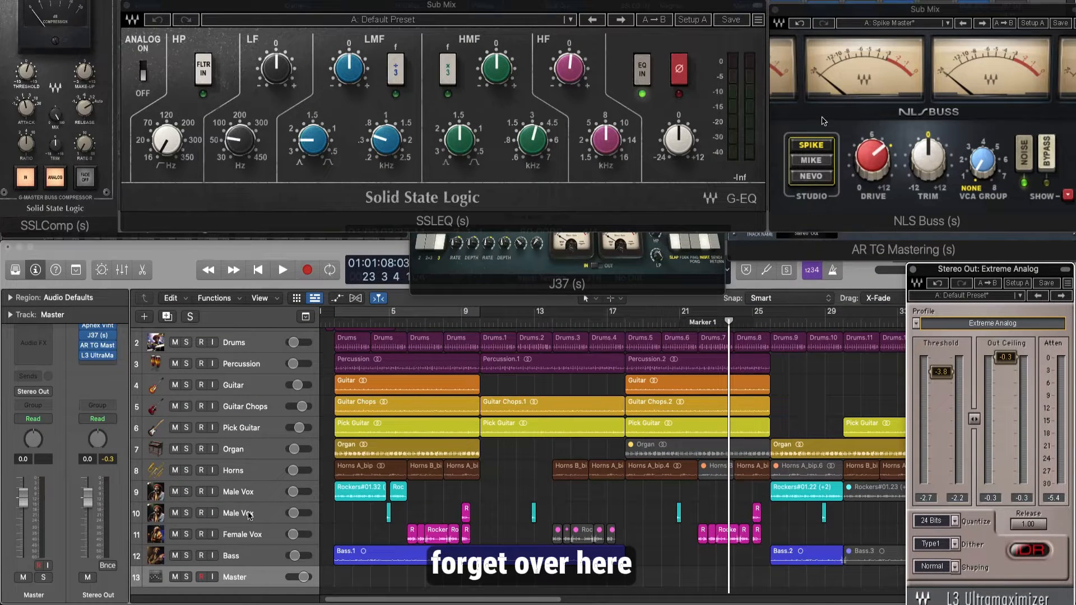
left_click(248, 514)
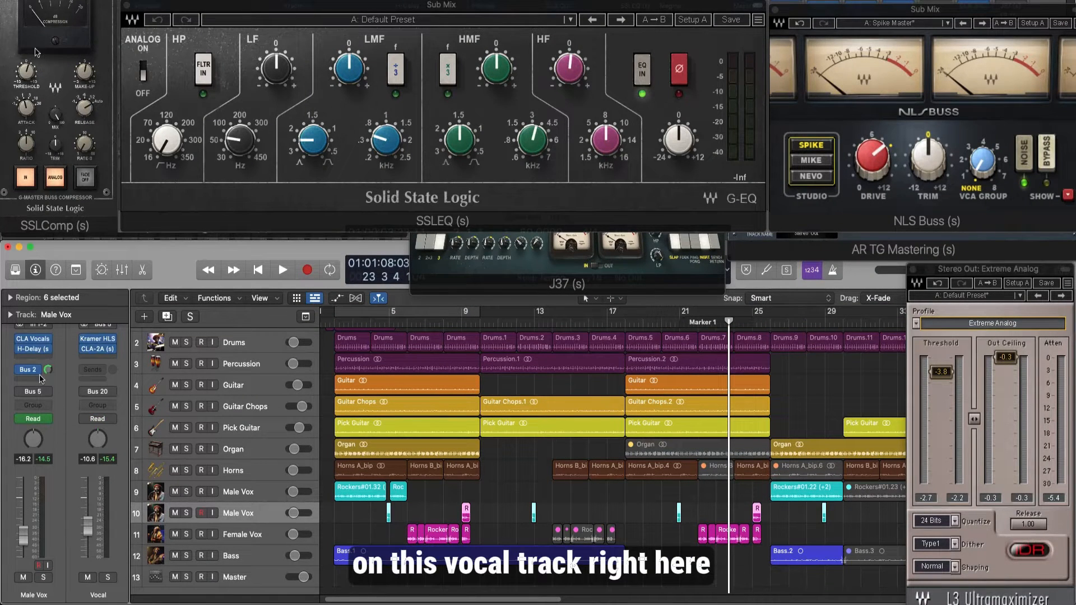
left_click(26, 351)
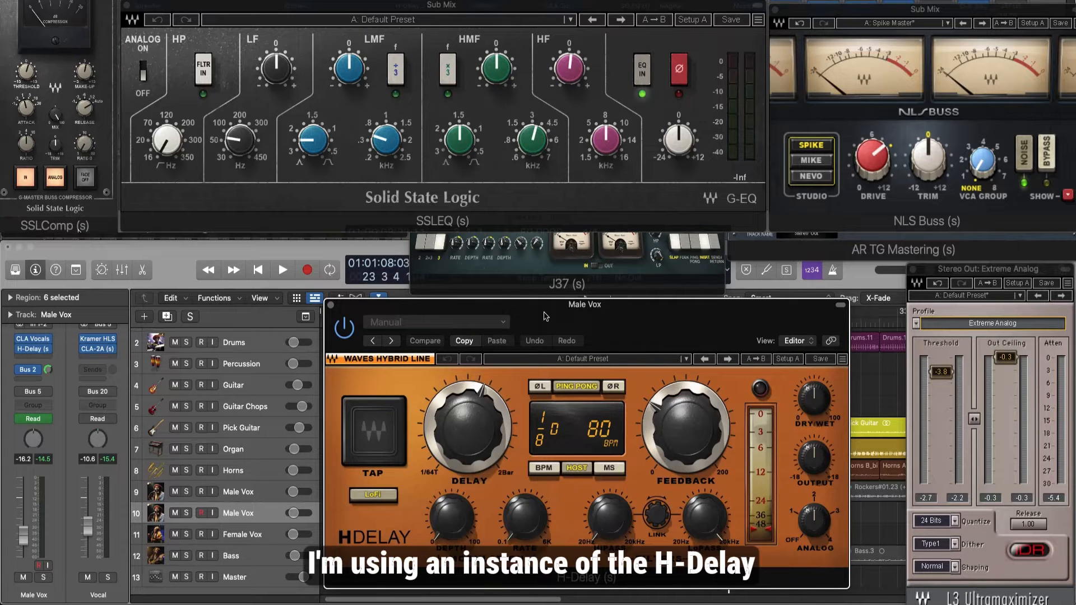